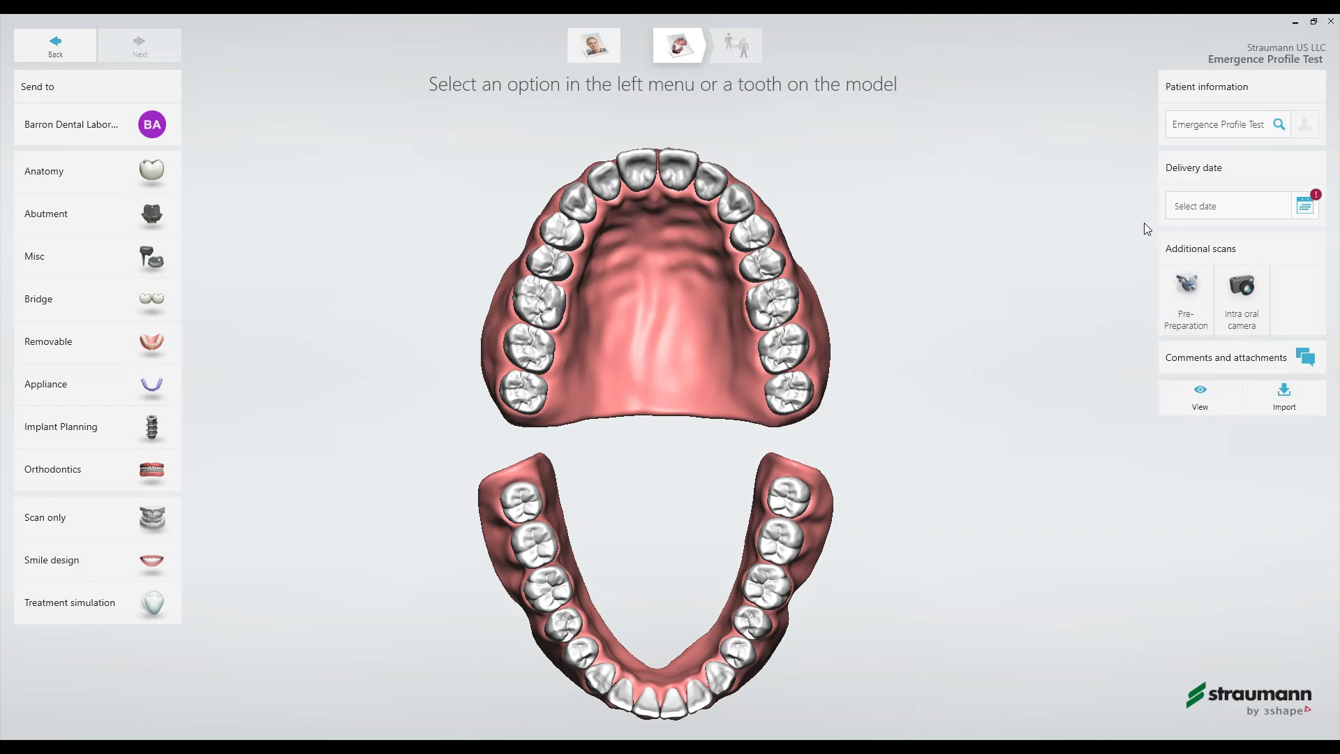
Step: Select tooth 7 on the upper arch and give it an abutment-based restoration
{"action": "left_click", "coordinate": [601, 190]}
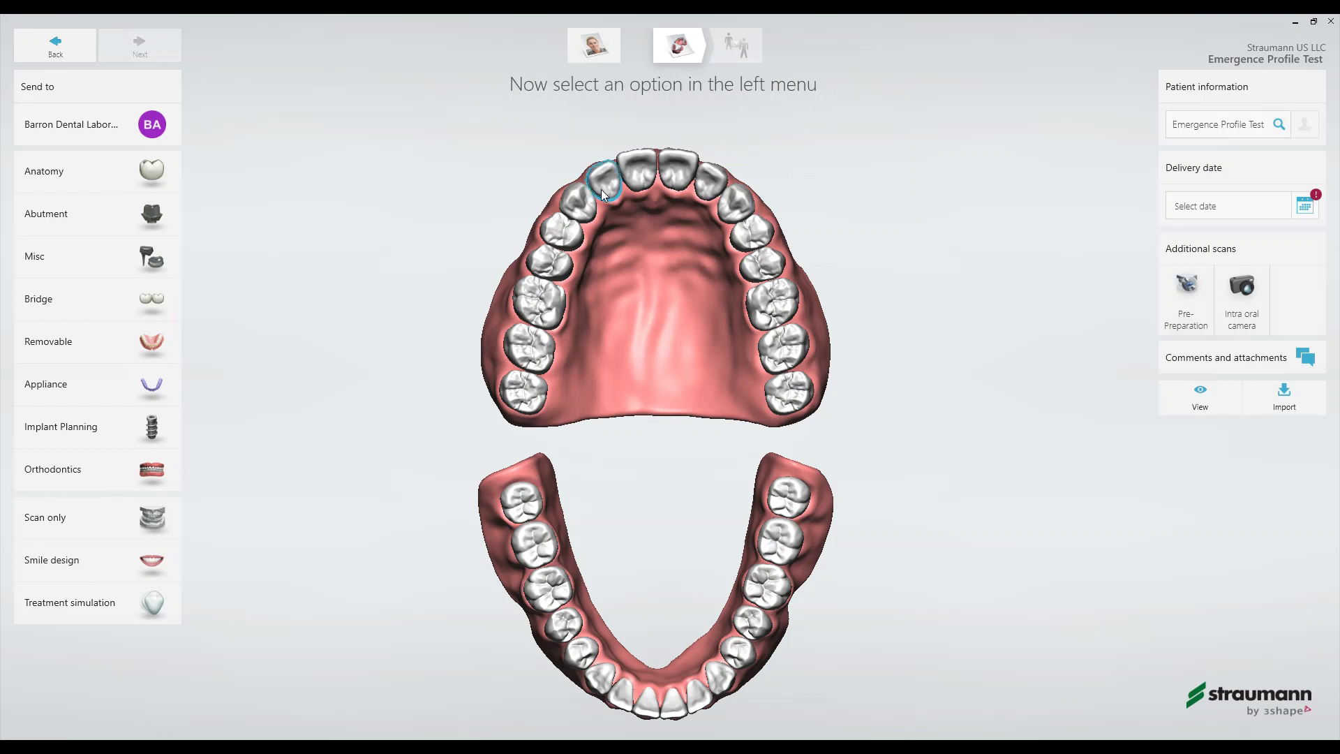
{"action": "left_click", "coordinate": [143, 223]}
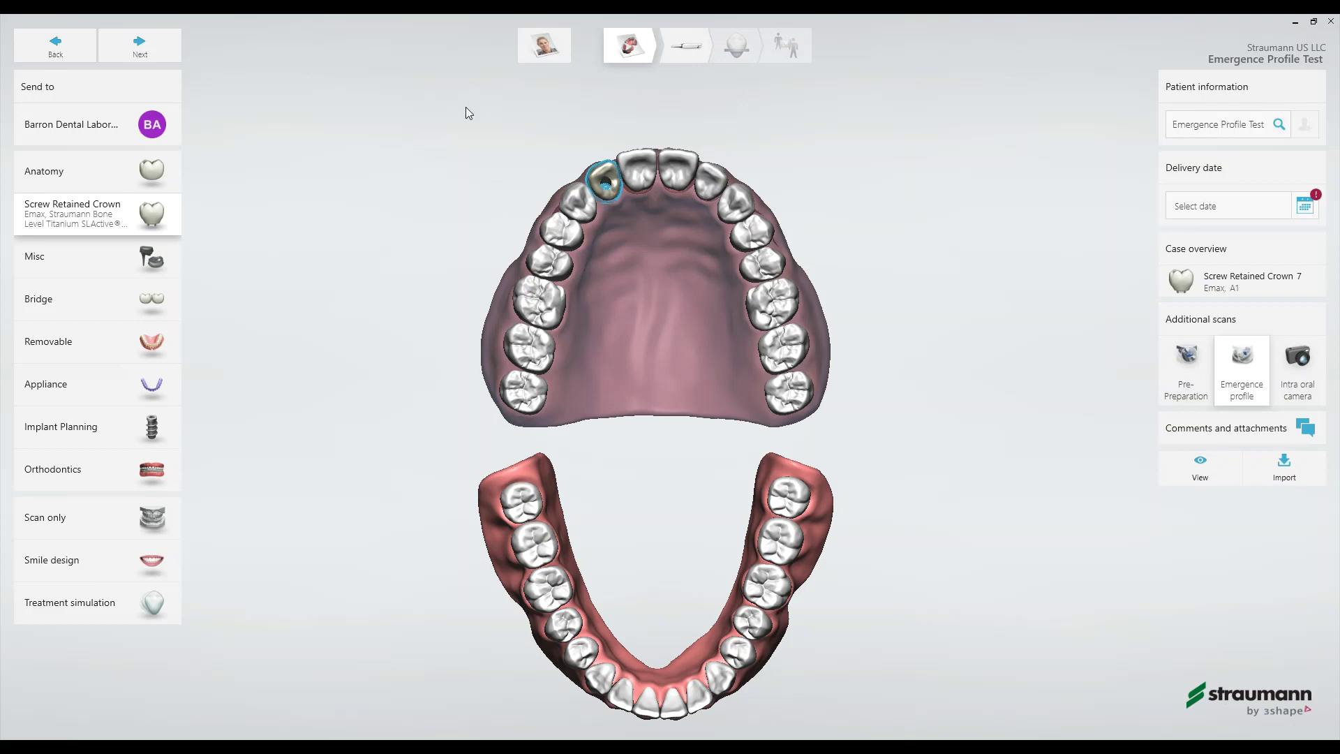
Step: Deselect tooth 7 so Pre-Preparation can be added next to Emergence profile
{"action": "left_click", "coordinate": [421, 408]}
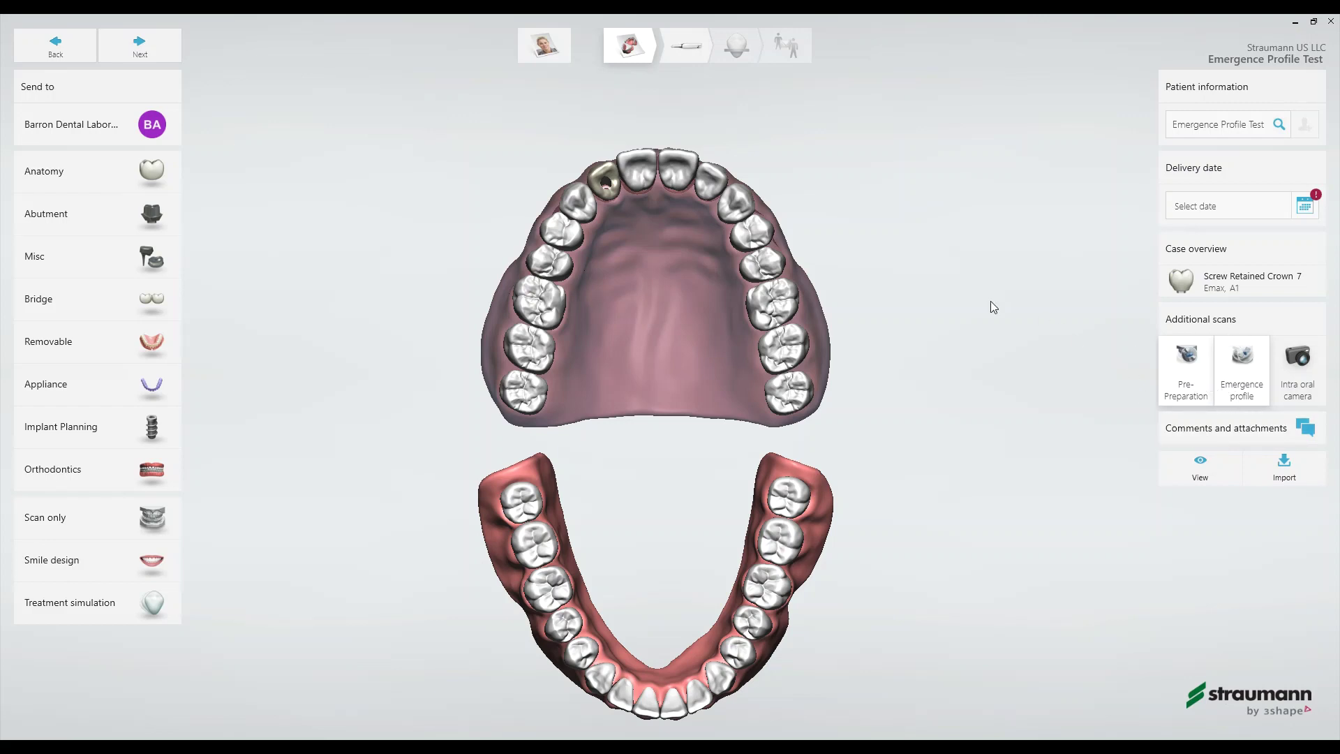
Step: Scan the full lower arch and both implant sites, reaching 543 3D images
{"action": "left_click", "coordinate": [688, 46]}
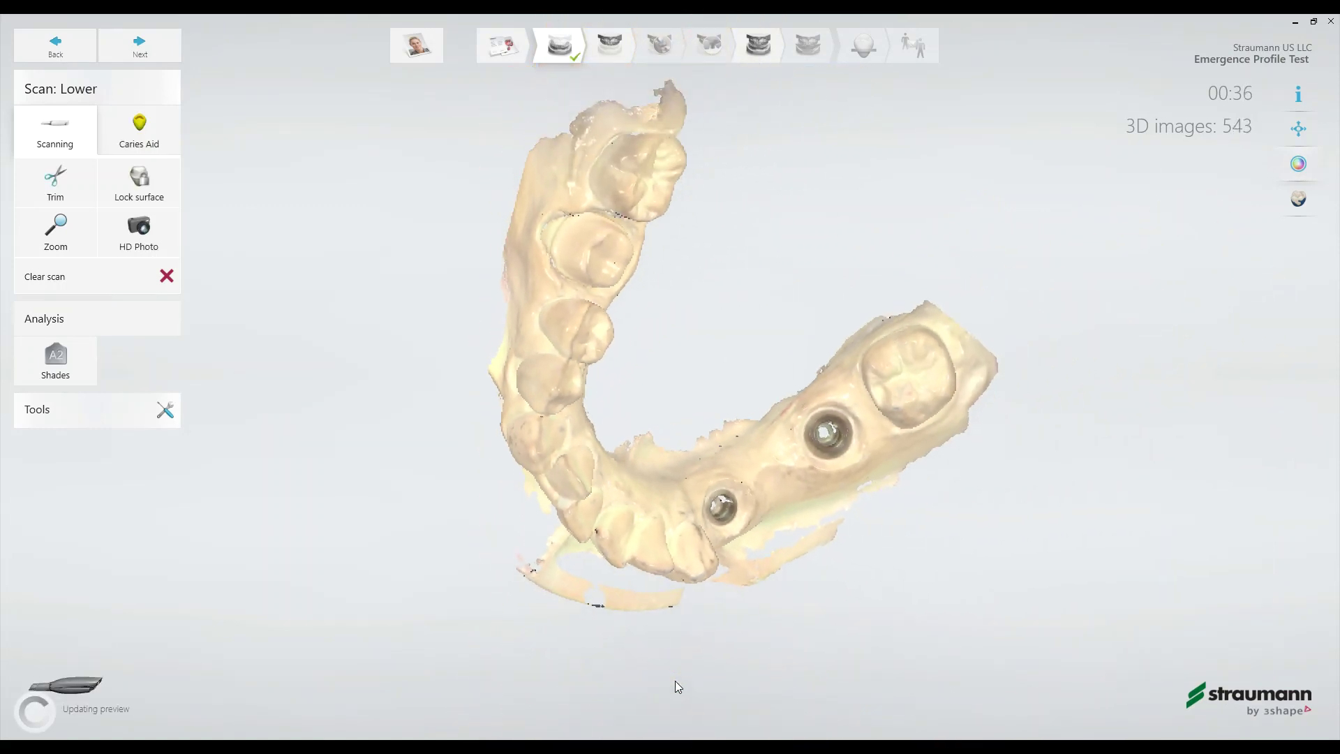
Step: Capture the Upper Pre-Prep scan of the upper arch at 581 3D images
{"action": "left_click", "coordinate": [618, 48]}
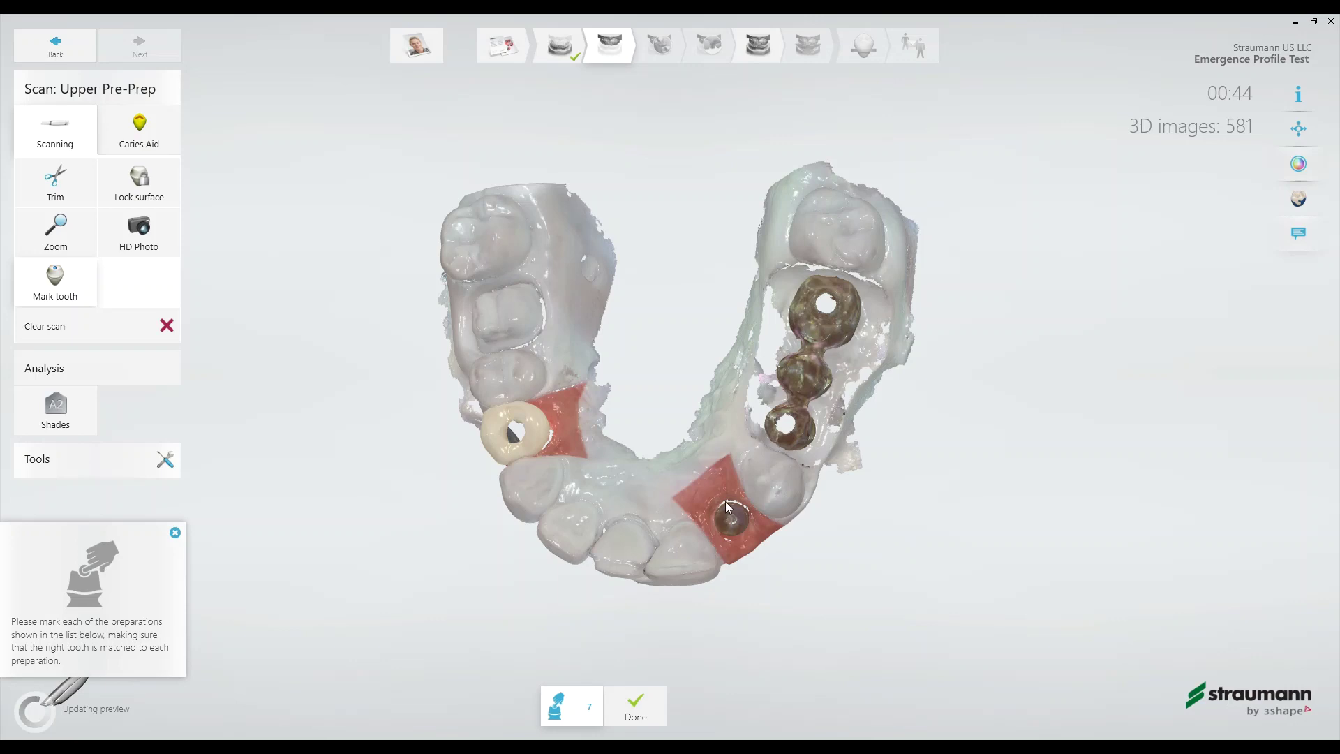
Step: Zoom in on the upper pre-prep implant site and mark it as tooth 7
{"action": "scroll", "coordinate": [740, 477], "scroll_direction": "up", "scroll_amount": 5}
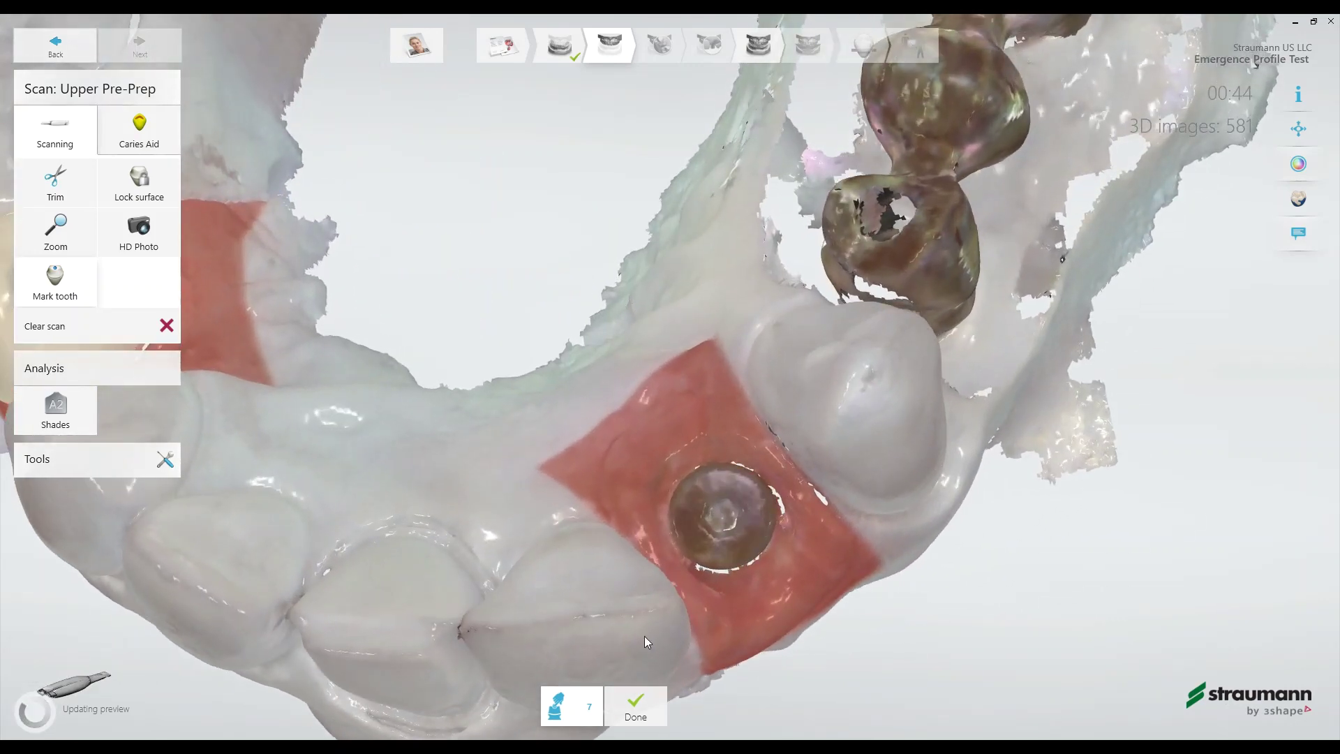
{"action": "left_click", "coordinate": [720, 513]}
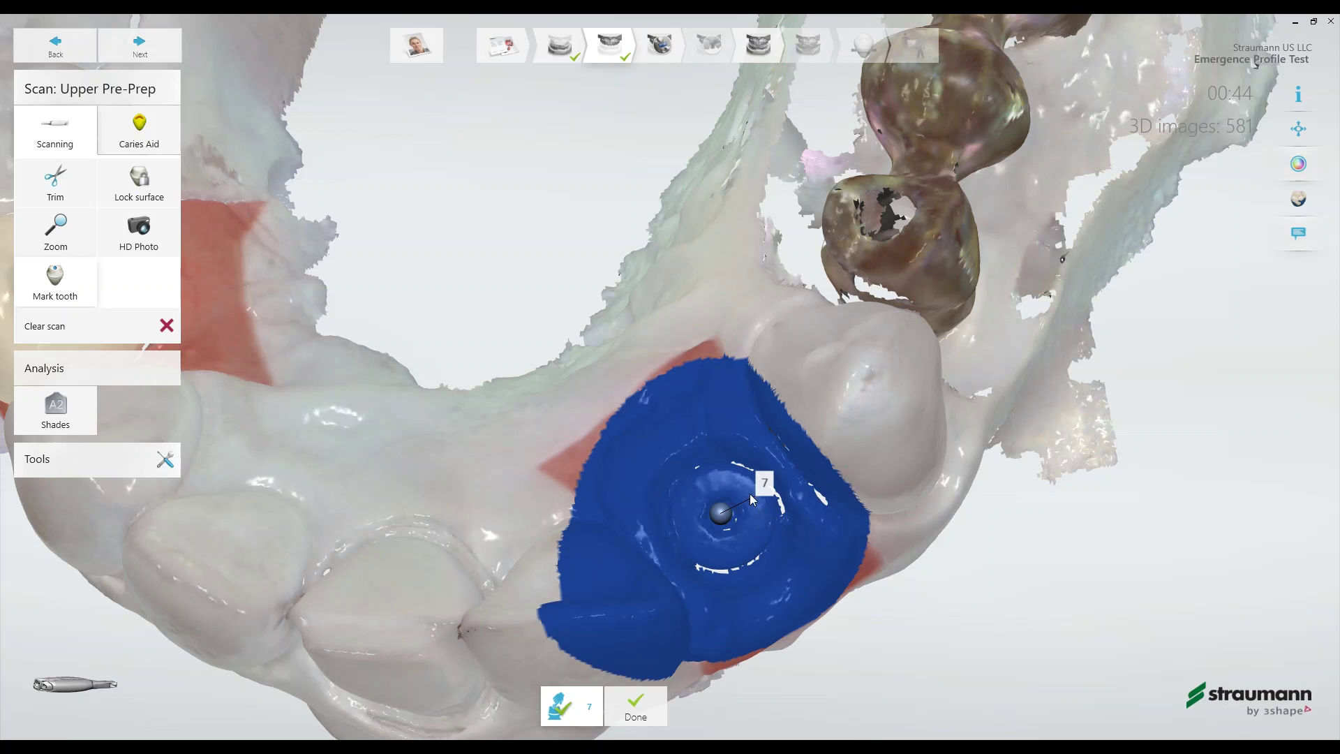
Step: Complete the Bite 1 and Bite 2 occlusion scans, then return to the Upper scan
{"action": "left_click", "coordinate": [761, 45]}
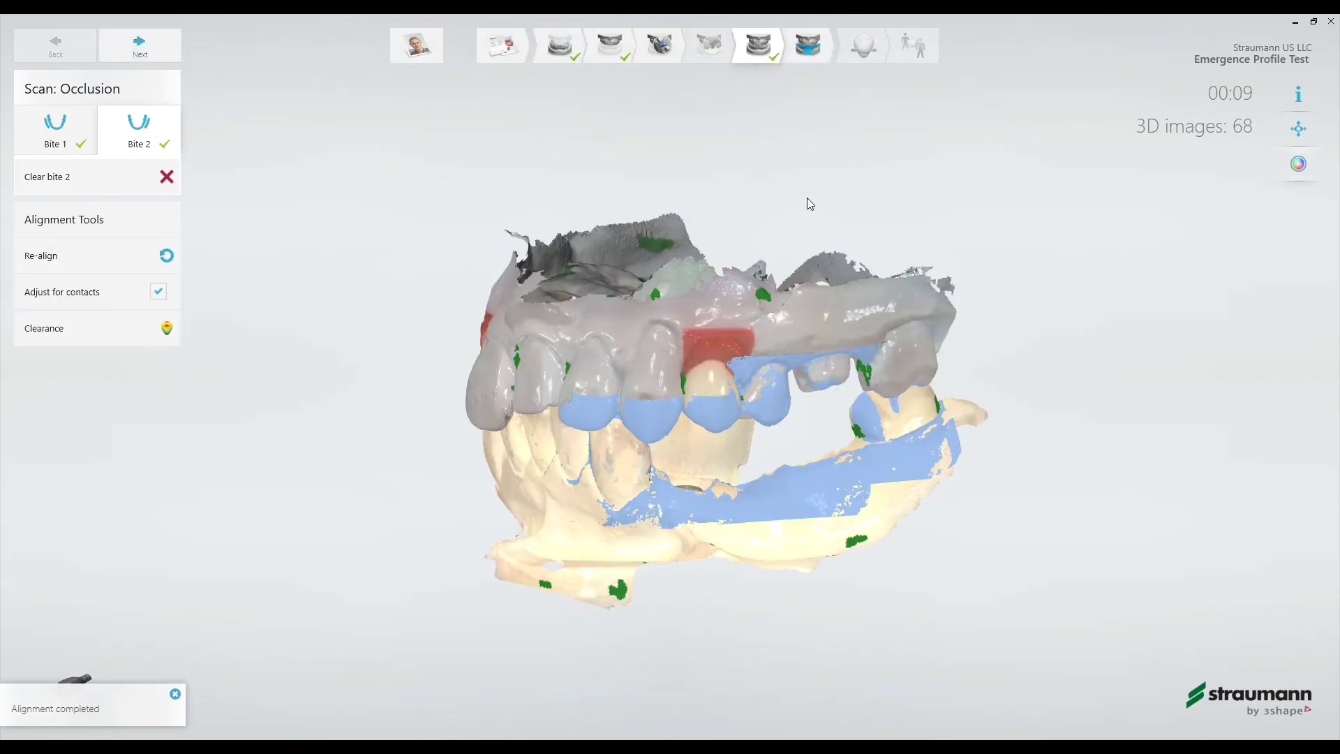
{"action": "left_click", "coordinate": [660, 48]}
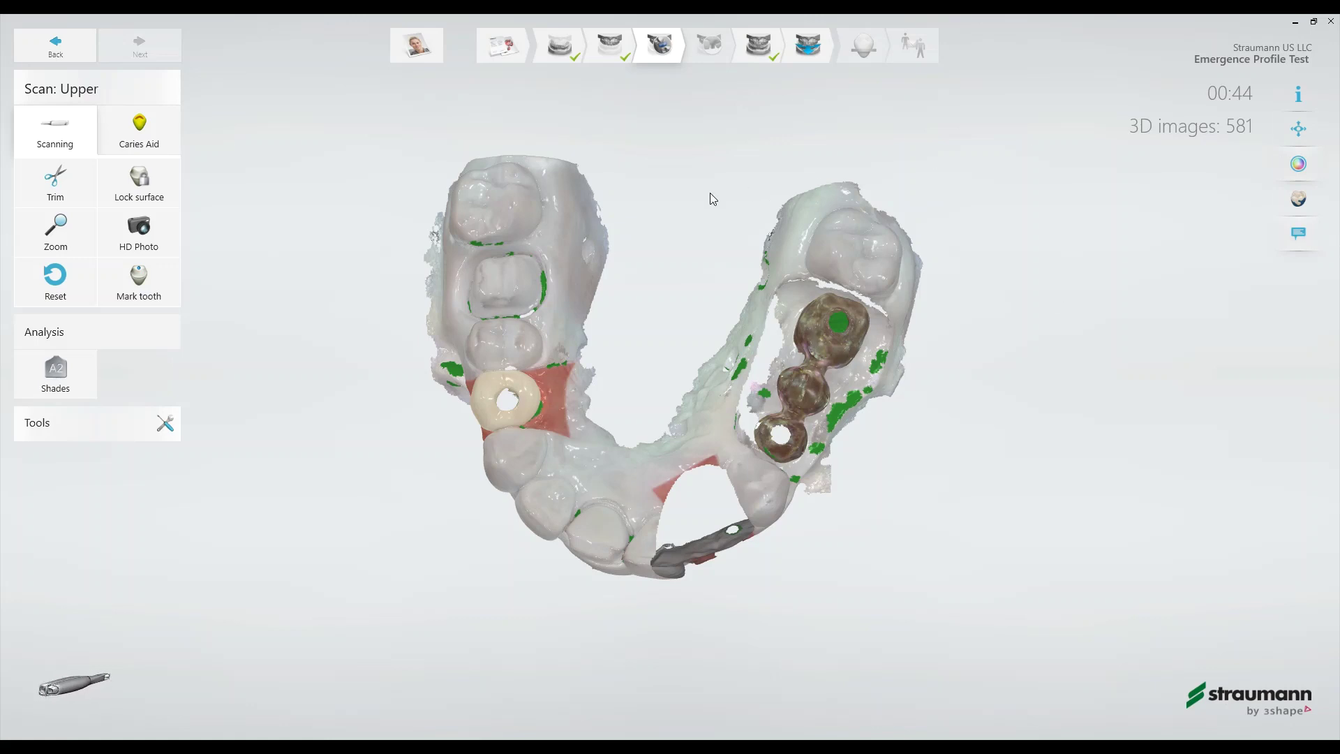
Step: Turn off colour texture and inspect the upper scan's implant site from several angles
{"action": "left_click", "coordinate": [57, 233]}
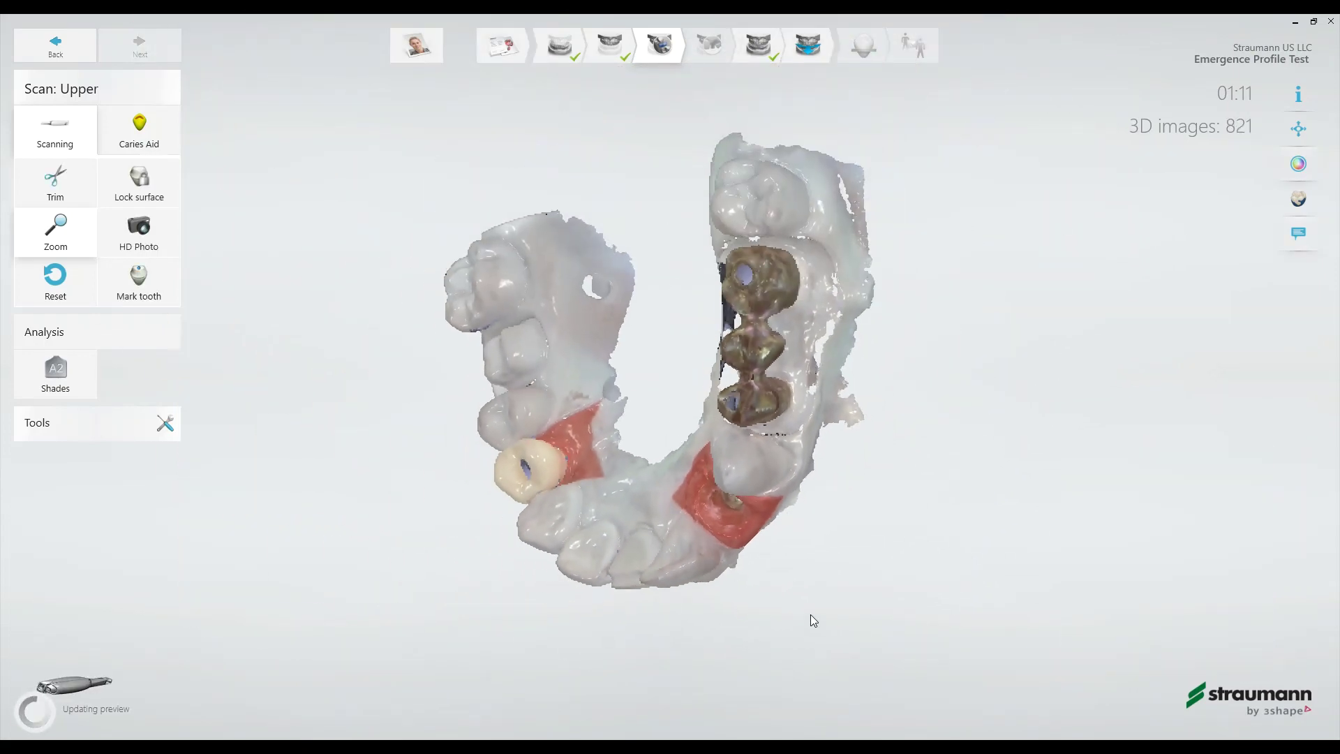
{"action": "right_click_drag", "start_coordinate": [811, 614], "coordinate": [818, 492]}
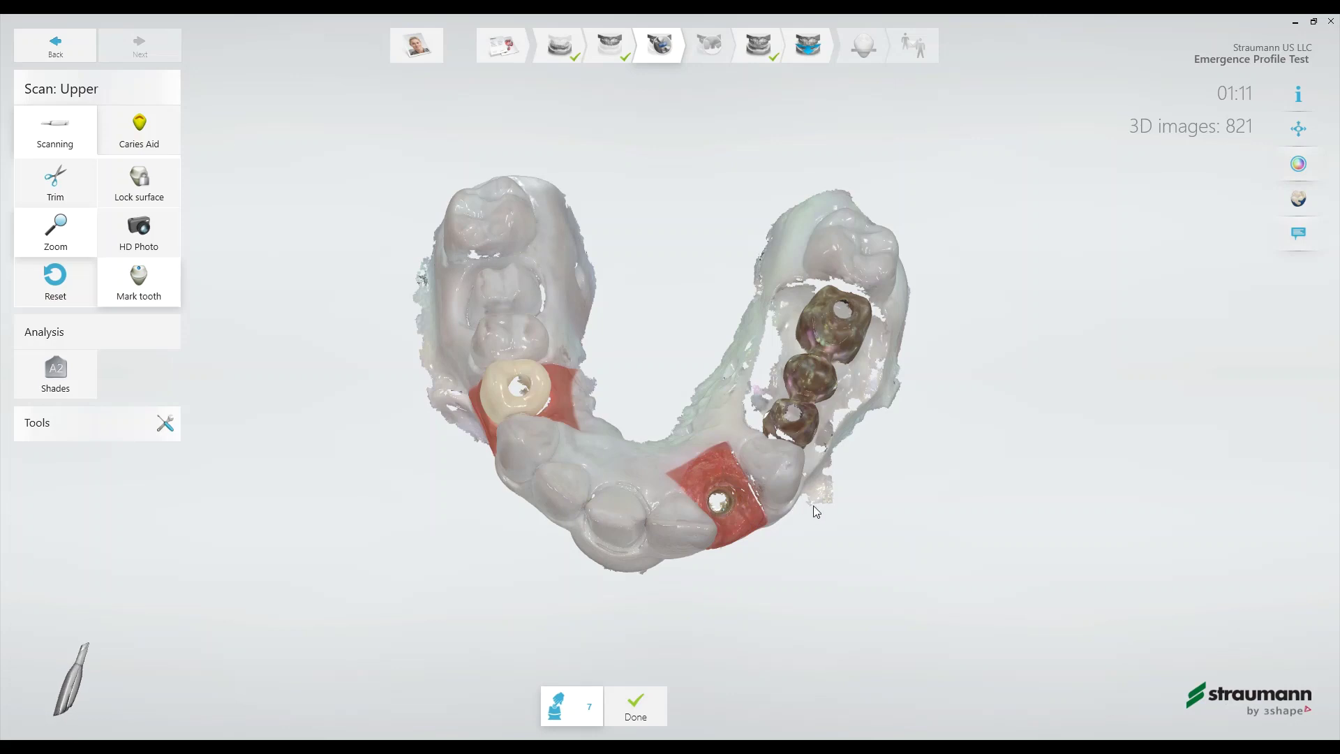
{"action": "scroll", "coordinate": [726, 510], "scroll_direction": "up", "scroll_amount": 5}
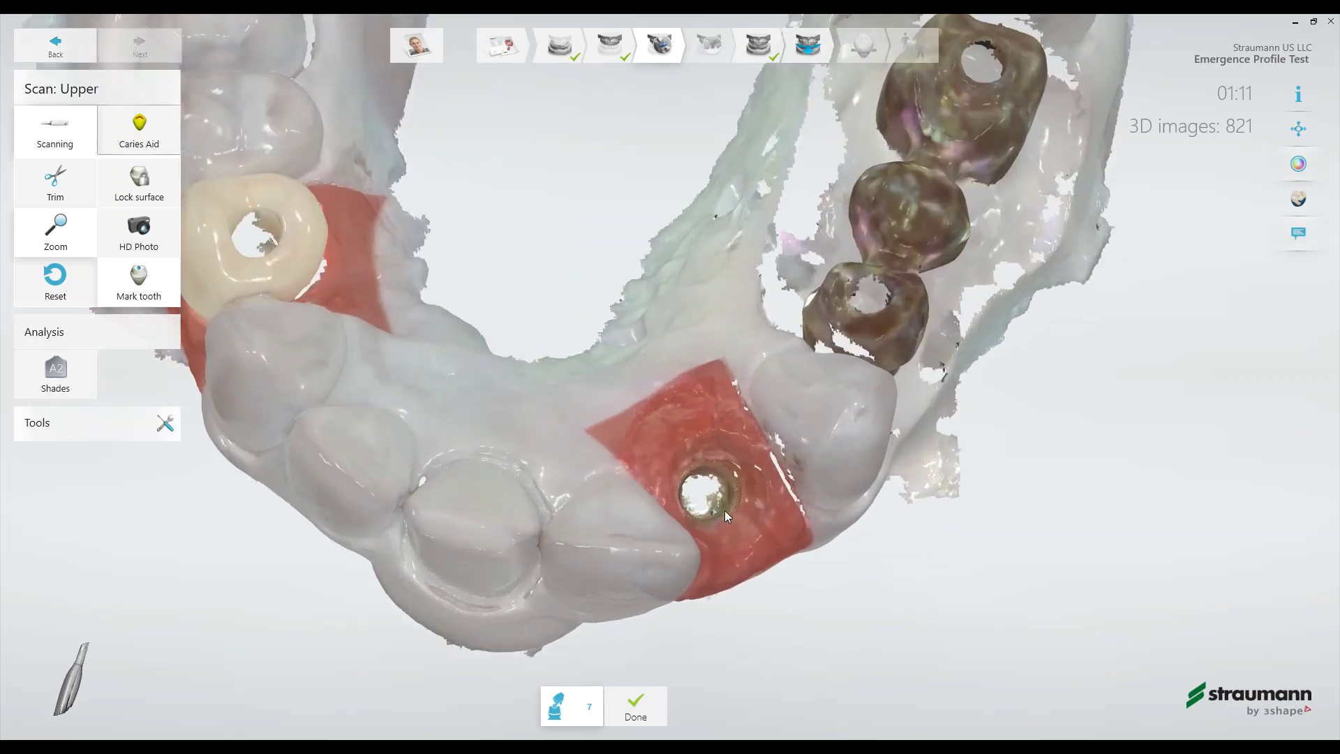
{"action": "scroll", "coordinate": [725, 510], "scroll_direction": "up", "scroll_amount": 3}
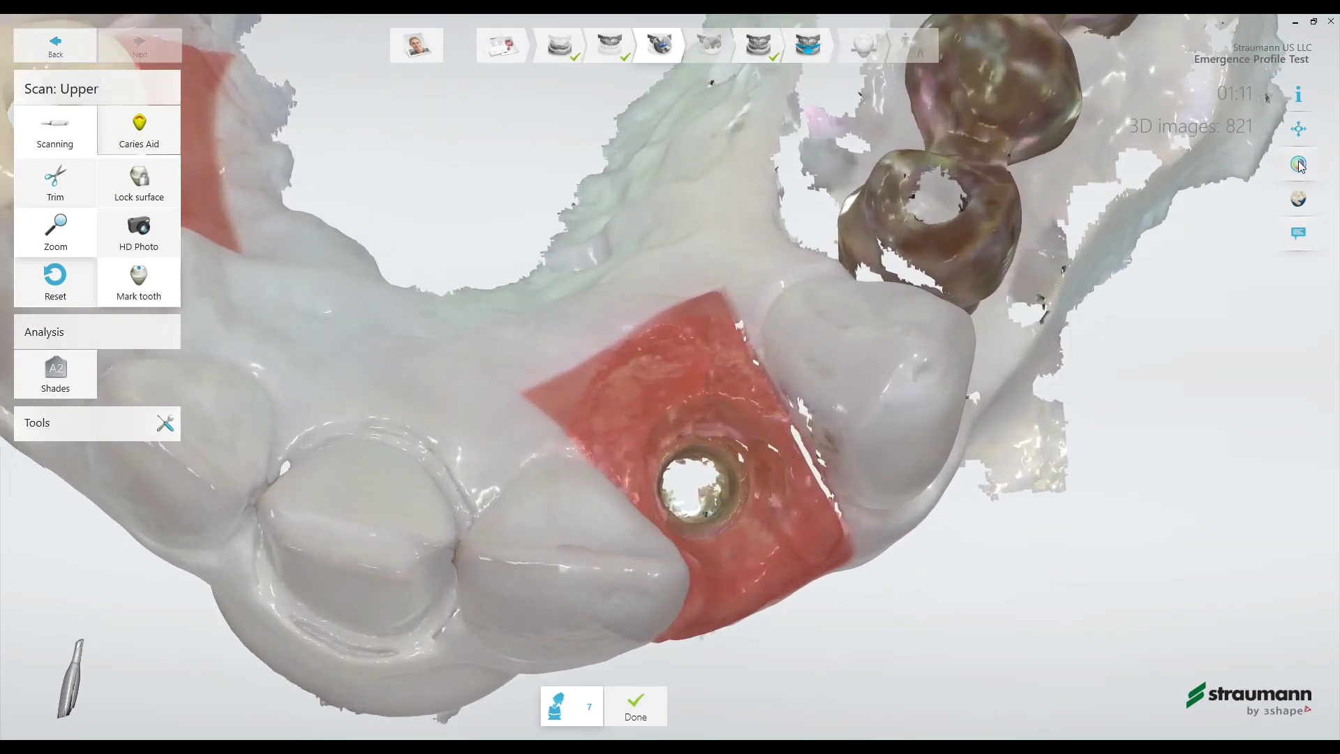
{"action": "left_click", "coordinate": [1300, 165]}
{"action": "right_click_drag", "start_coordinate": [991, 521], "coordinate": [899, 458]}
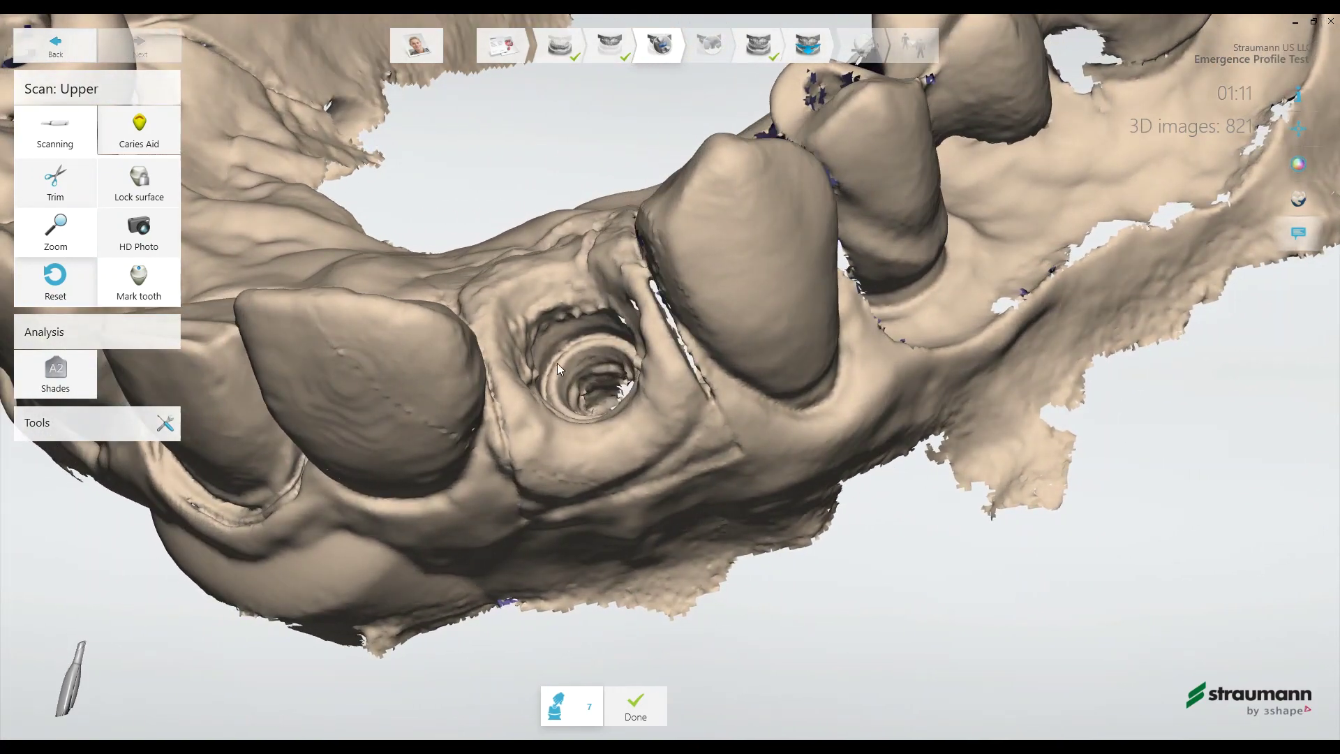
{"action": "right_click_drag", "start_coordinate": [557, 363], "coordinate": [807, 576]}
{"action": "scroll", "coordinate": [758, 543], "scroll_direction": "down", "scroll_amount": 6}
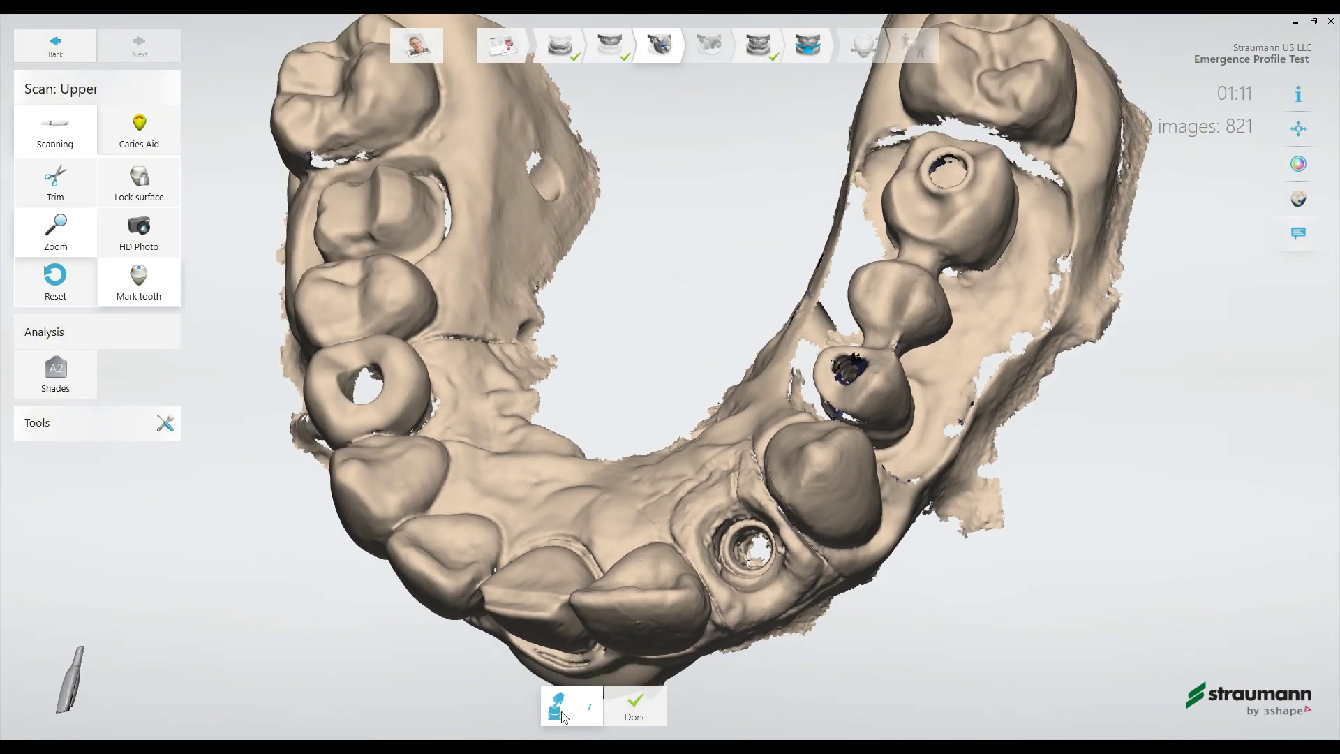
Step: Mark the upper-scan implant site as tooth 7 and go to the upper scanbody scan
{"action": "right_click_drag", "start_coordinate": [682, 637], "coordinate": [789, 587]}
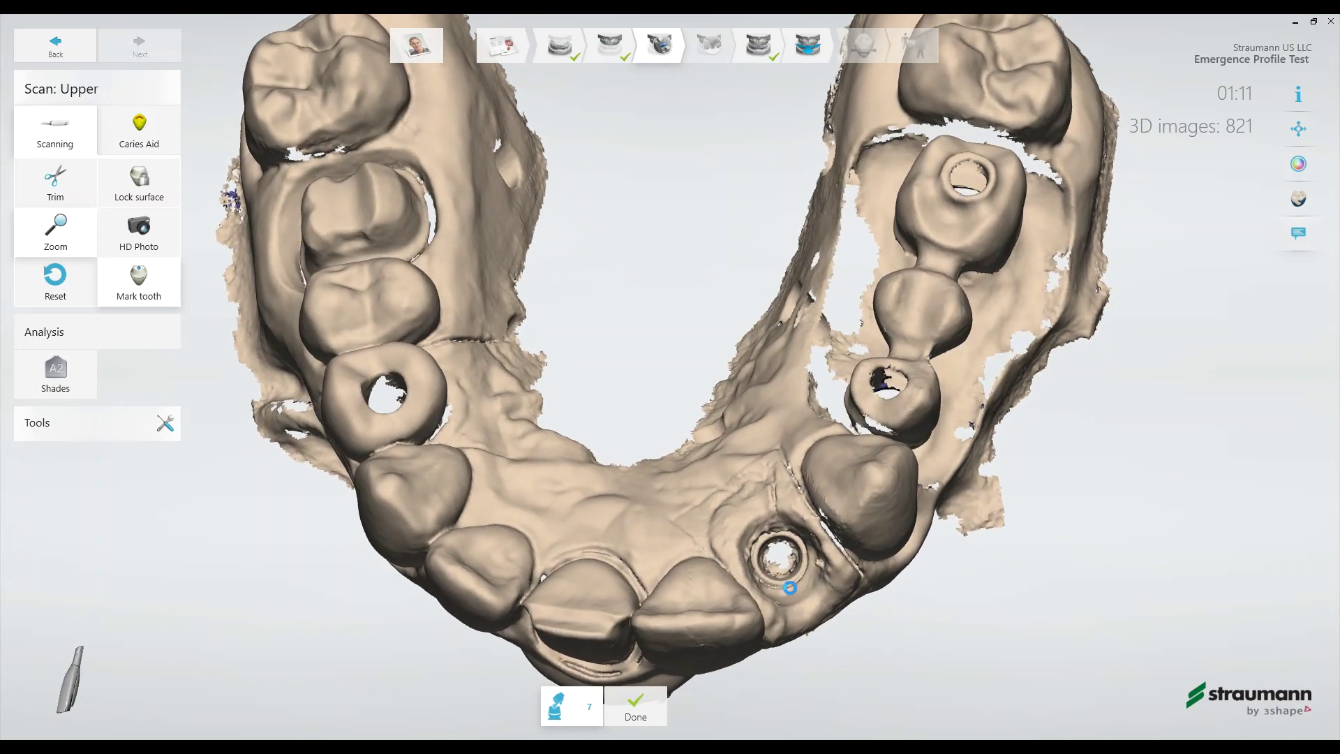
{"action": "left_click", "coordinate": [790, 588]}
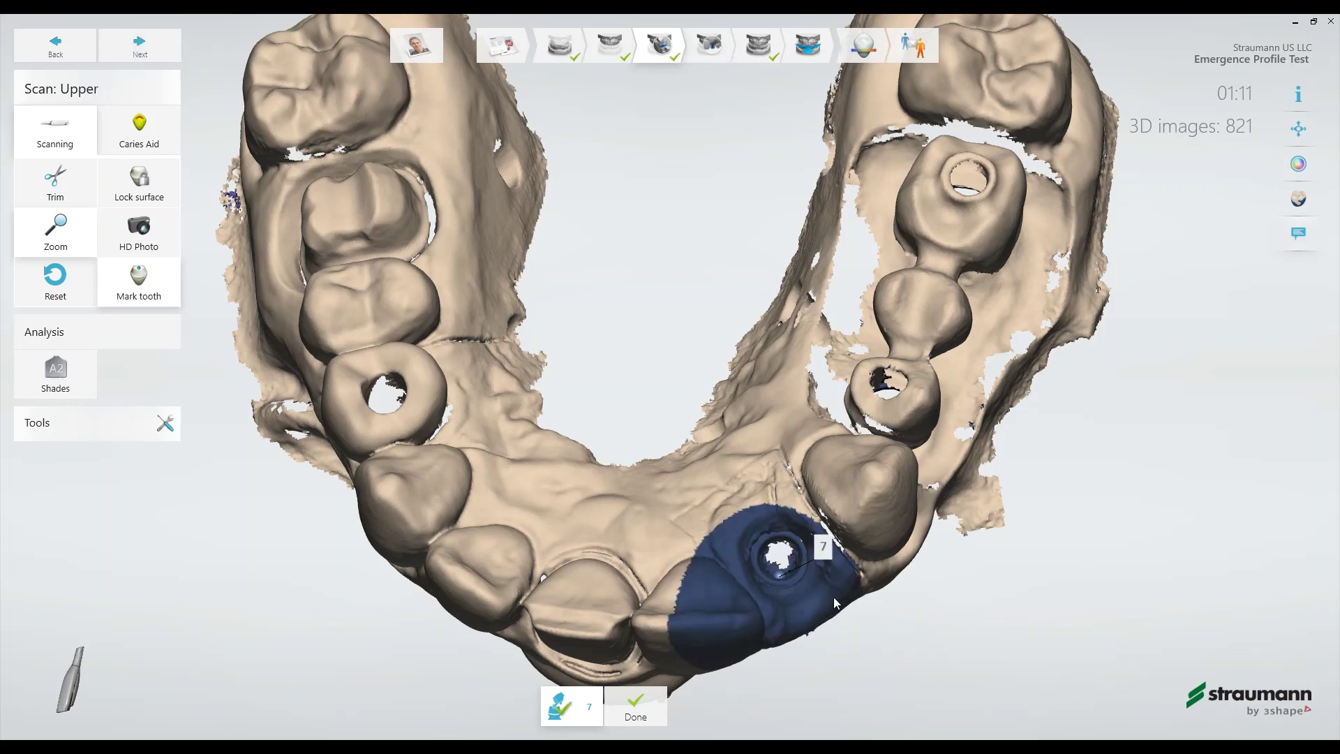
{"action": "left_click", "coordinate": [710, 45]}
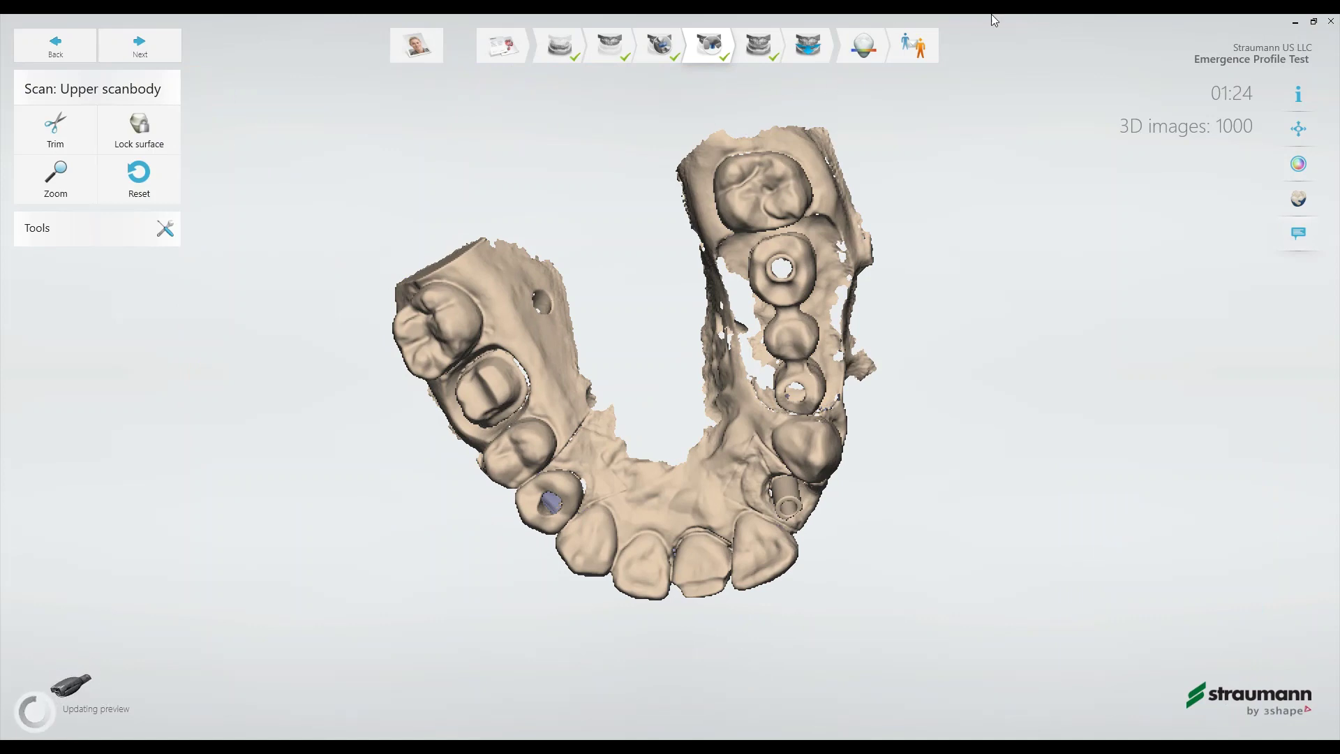
Step: Check the upper scanbody scan from the side, then open the post-processing overview
{"action": "right_click_drag", "start_coordinate": [868, 587], "coordinate": [850, 472]}
{"action": "scroll", "coordinate": [714, 354], "scroll_direction": "up", "scroll_amount": 5}
{"action": "scroll", "coordinate": [903, 399], "scroll_direction": "down", "scroll_amount": 2}
{"action": "scroll", "coordinate": [837, 541], "scroll_direction": "up", "scroll_amount": 3}
{"action": "right_click_drag", "start_coordinate": [838, 541], "coordinate": [677, 562]}
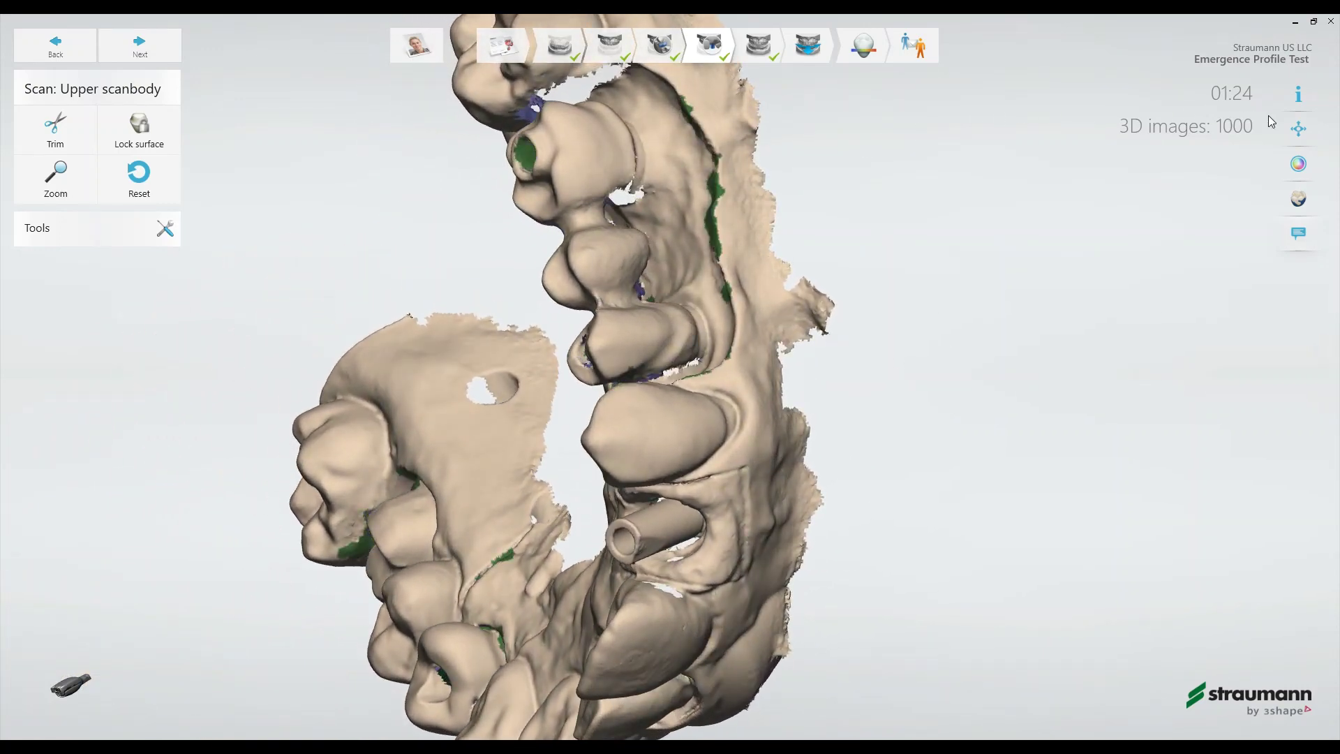
{"action": "left_click", "coordinate": [864, 51]}
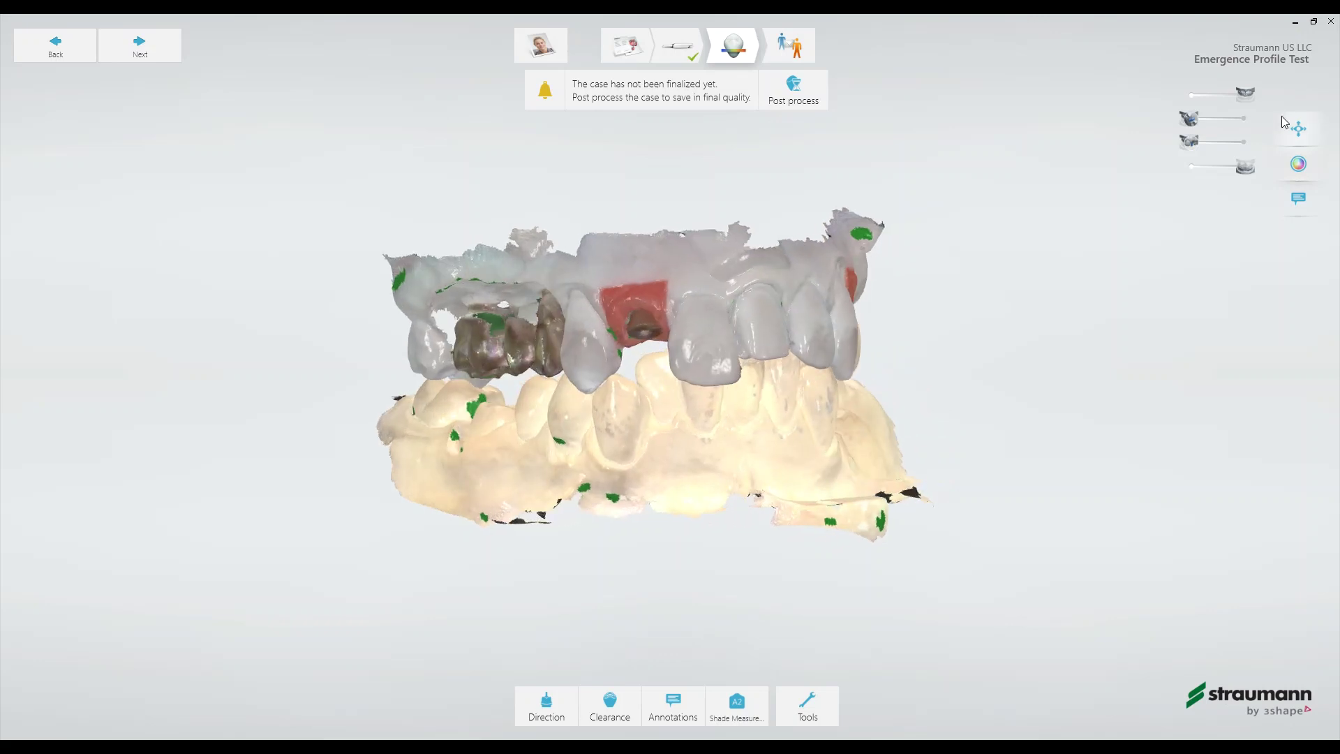
Step: Hide the lower jaw and swap upper-jaw scan layers with the sliders, checking the implant sites
{"action": "mouse_move", "coordinate": [1246, 102]}
{"action": "left_mouse_down"}
{"action": "mouse_move", "coordinate": [1193, 104]}
{"action": "mouse_move", "coordinate": [1241, 120]}
{"action": "left_mouse_up"}
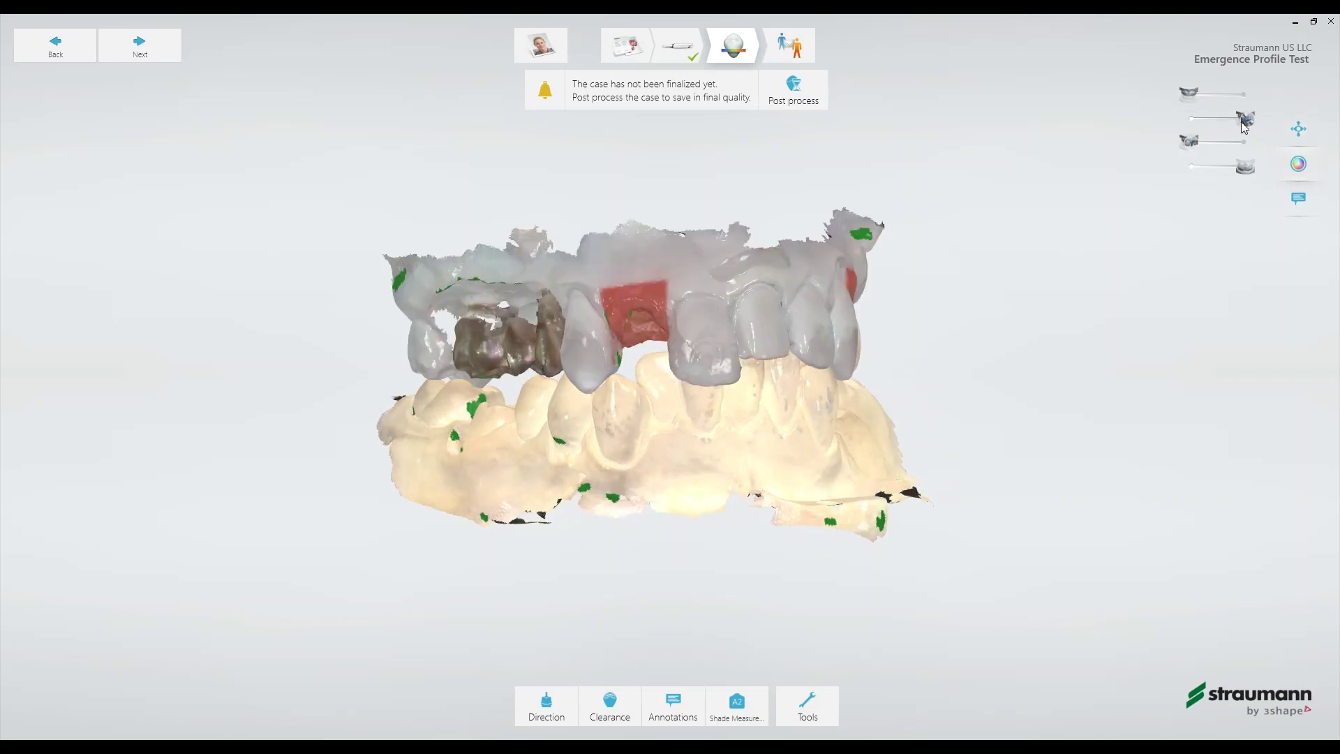
{"action": "left_click_drag", "start_coordinate": [1243, 168], "coordinate": [1164, 176]}
{"action": "right_click_drag", "start_coordinate": [1038, 225], "coordinate": [686, 391]}
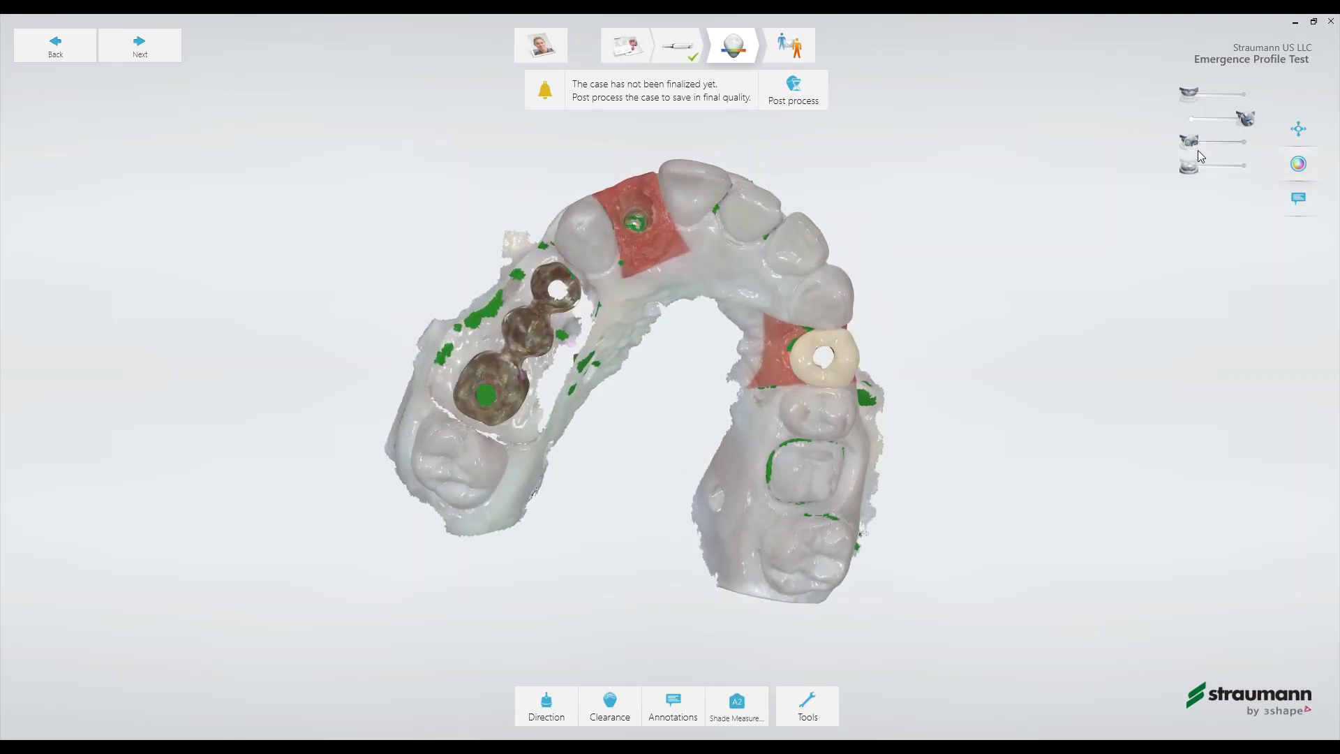
{"action": "left_click_drag", "start_coordinate": [1192, 145], "coordinate": [1176, 120]}
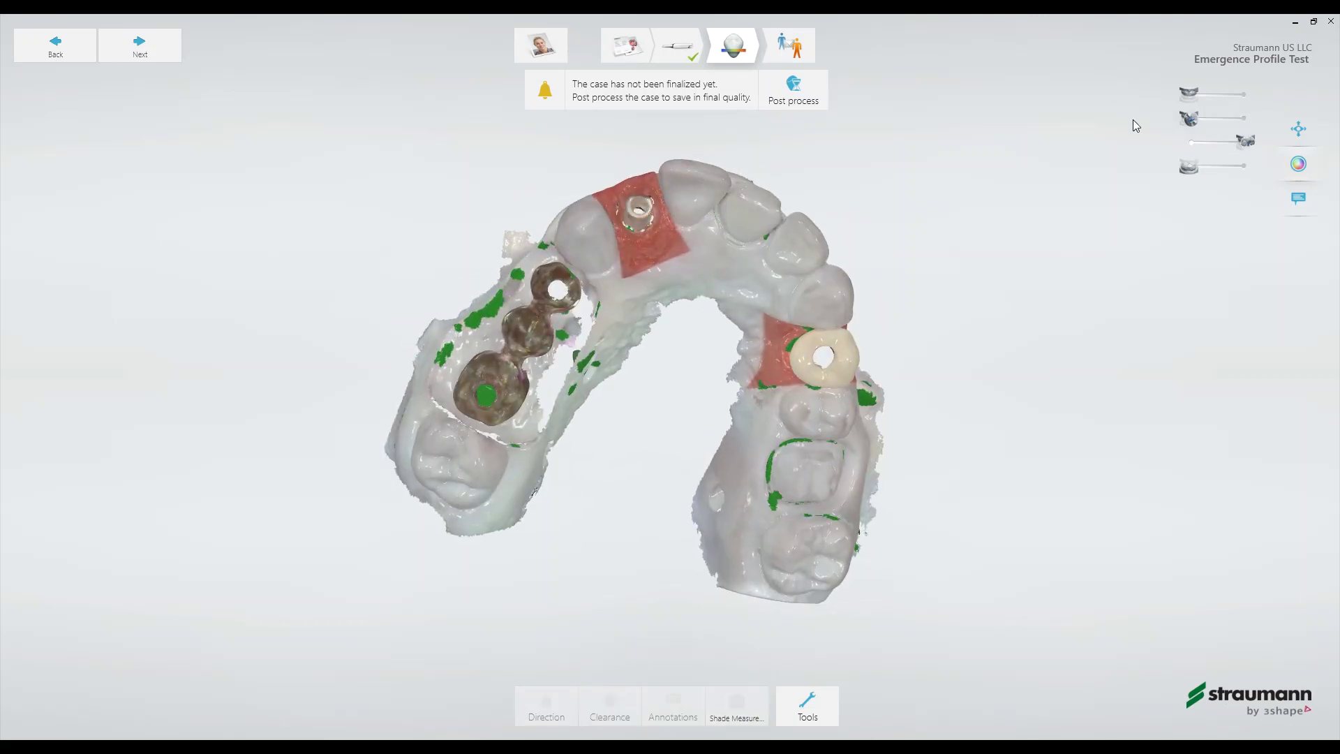
{"action": "right_click_drag", "start_coordinate": [744, 317], "coordinate": [732, 250]}
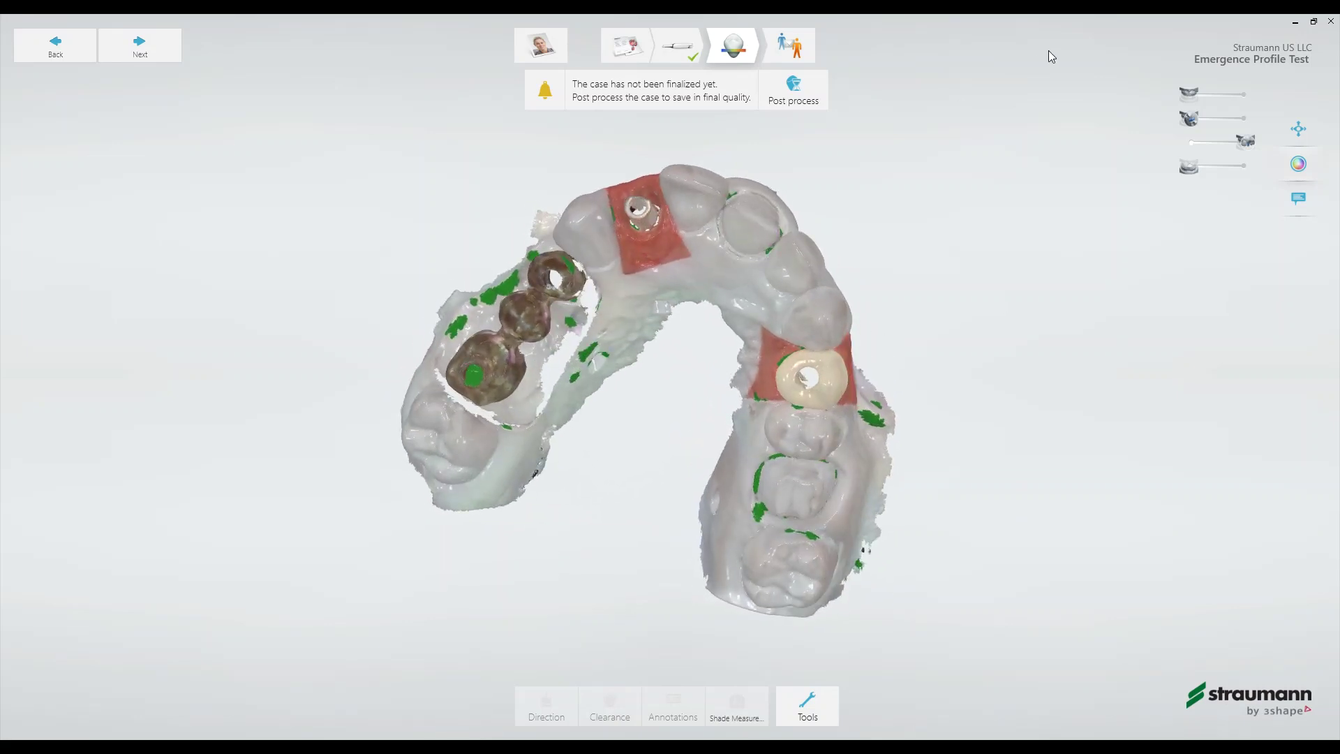